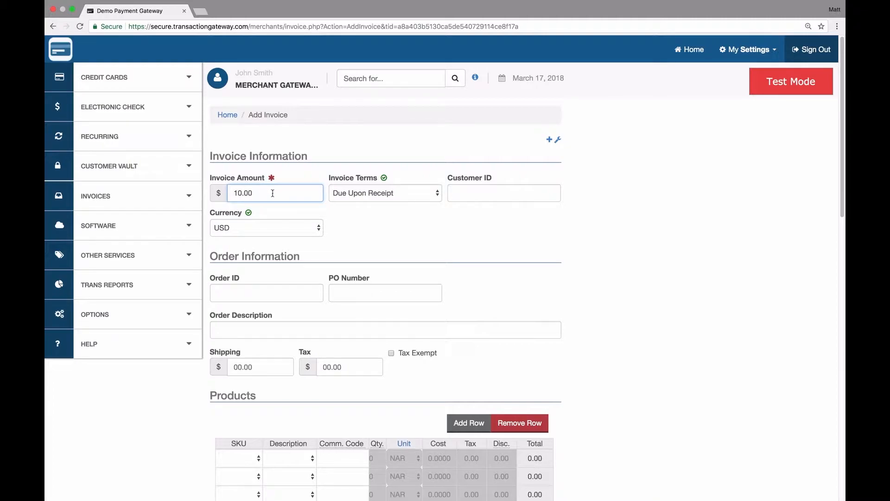
Keep invoice terms as Due Upon Receipt and fill in the billing e-mail address.
{"action": "left_click", "coordinate": [364, 196]}
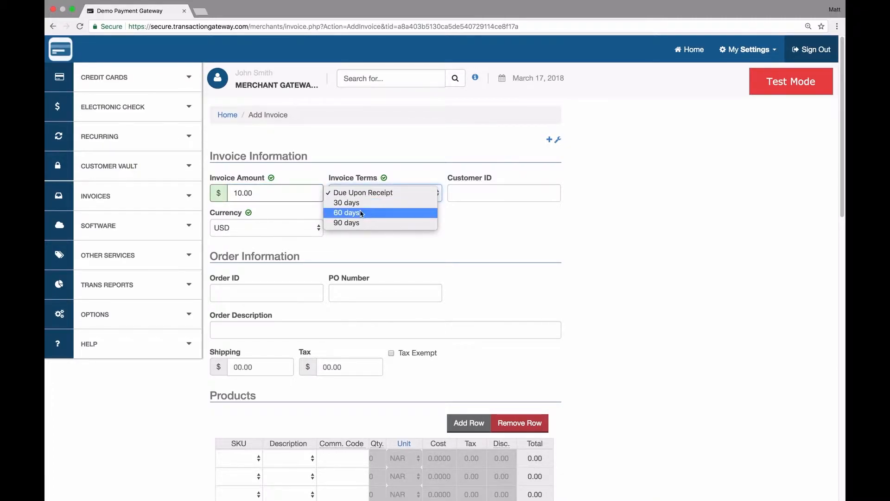
{"action": "left_click", "coordinate": [480, 245]}
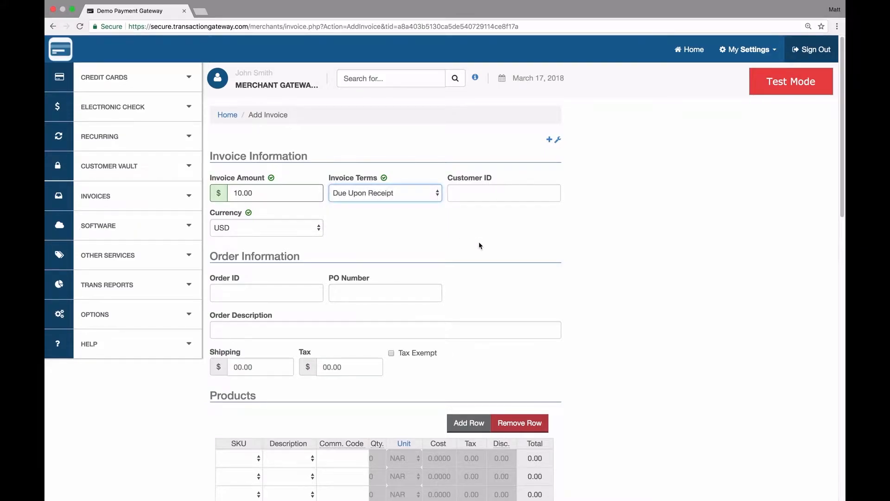
{"action": "scroll", "coordinate": [480, 244], "scroll_direction": "down", "scroll_amount": 3}
{"action": "scroll", "coordinate": [383, 310], "scroll_direction": "down", "scroll_amount": 2}
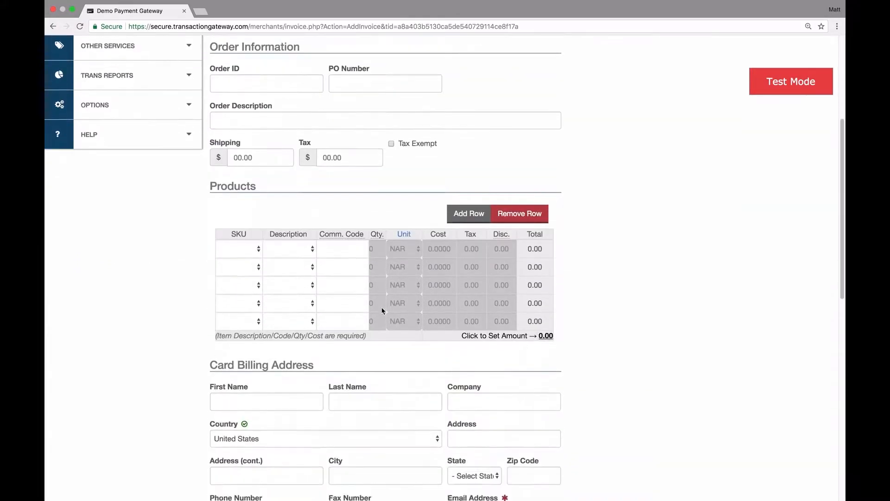
{"action": "scroll", "coordinate": [383, 310], "scroll_direction": "down", "scroll_amount": 5}
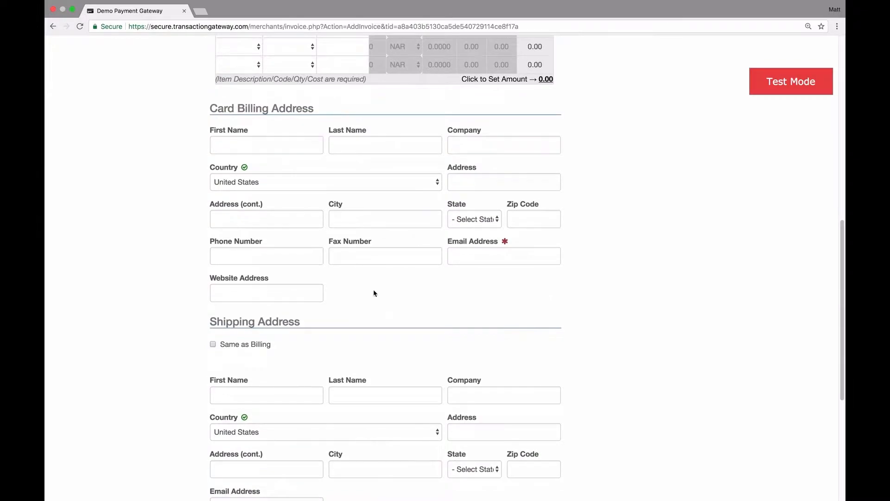
{"action": "left_click", "coordinate": [487, 257]}
{"action": "type", "text": "test@example.com"}
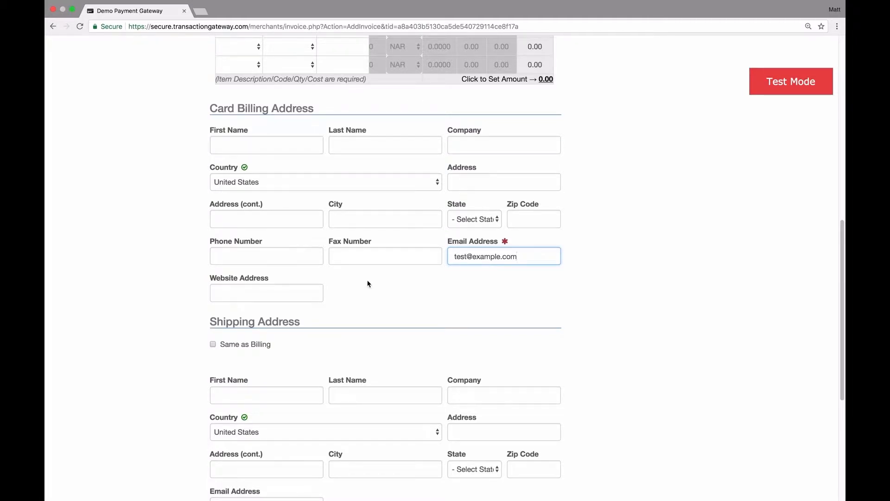
{"action": "scroll", "coordinate": [368, 284], "scroll_direction": "down", "scroll_amount": 5}
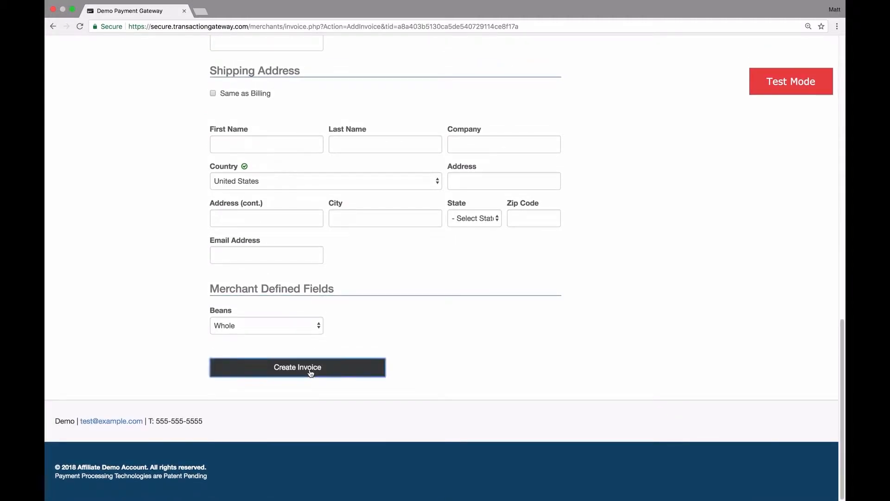
Create the 10.00 USD invoice from the completed form.
{"action": "left_click", "coordinate": [310, 370]}
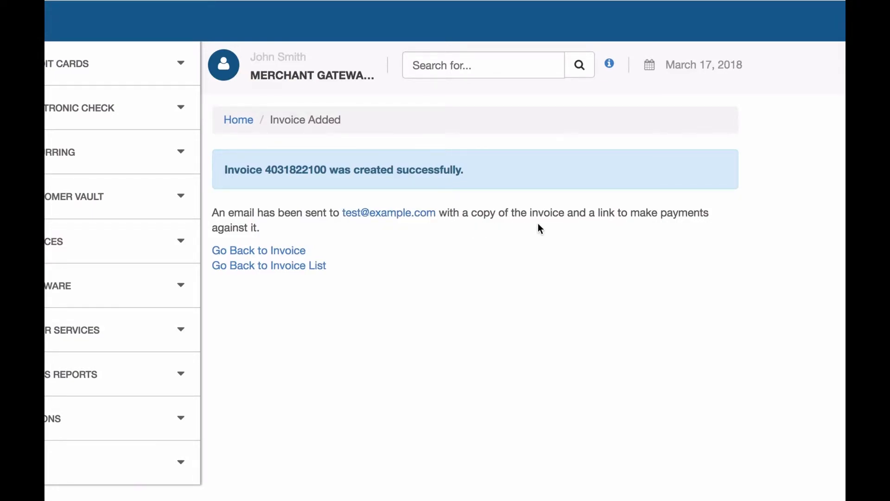
Review the new open 10.00 USD invoice, then go back to the merchant dashboard home.
{"action": "left_click", "coordinate": [242, 252]}
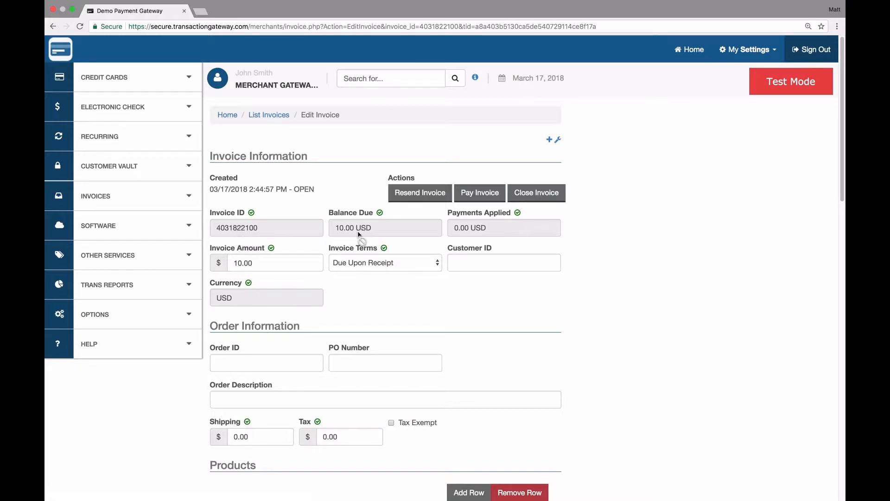
{"action": "scroll", "coordinate": [462, 289], "scroll_direction": "down", "scroll_amount": 2}
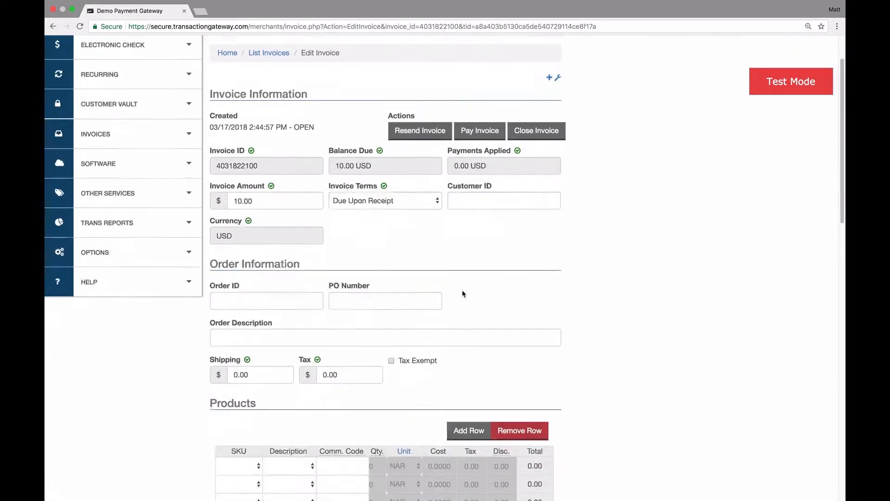
{"action": "scroll", "coordinate": [461, 289], "scroll_direction": "down", "scroll_amount": 10}
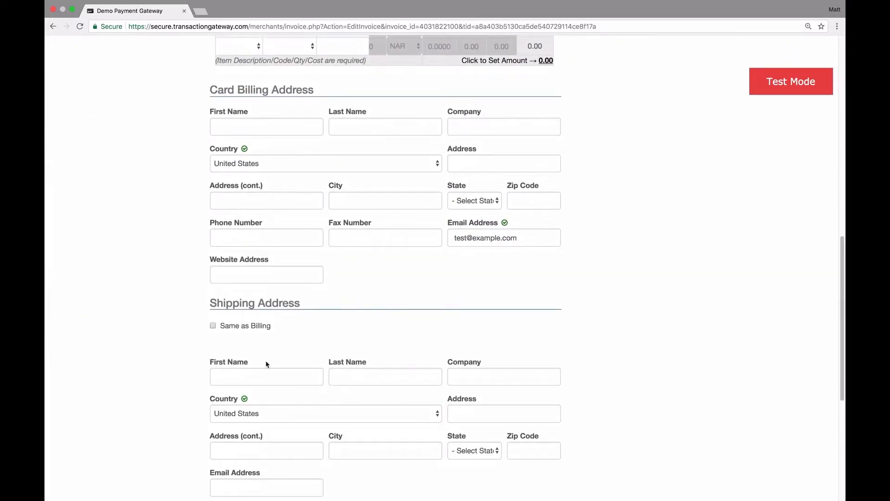
{"action": "scroll", "coordinate": [415, 265], "scroll_direction": "up", "scroll_amount": 2}
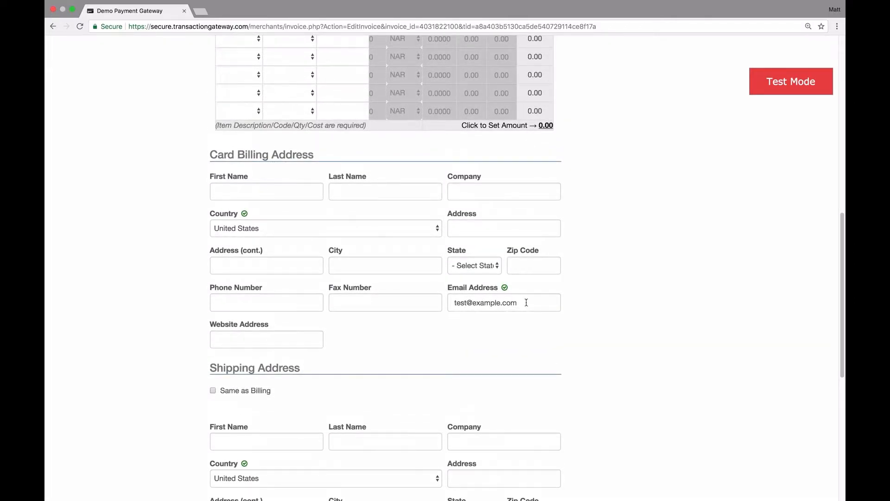
{"action": "scroll", "coordinate": [526, 302], "scroll_direction": "up", "scroll_amount": 15}
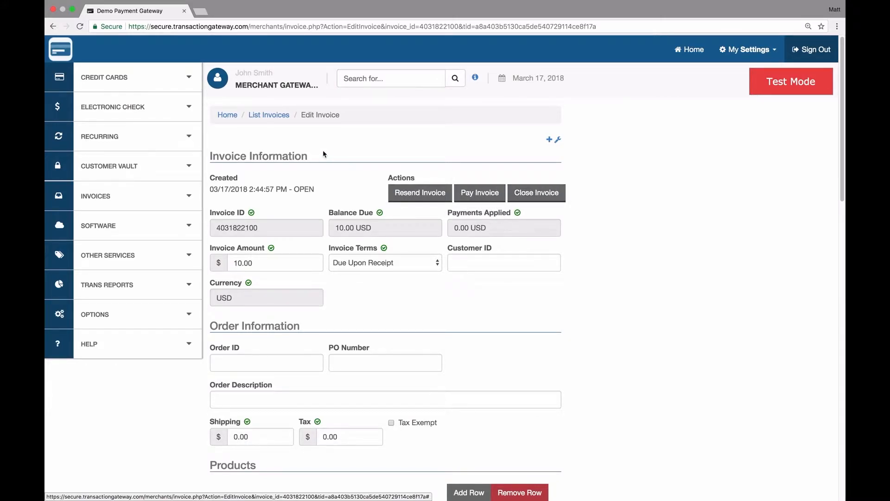
{"action": "left_click", "coordinate": [67, 56]}
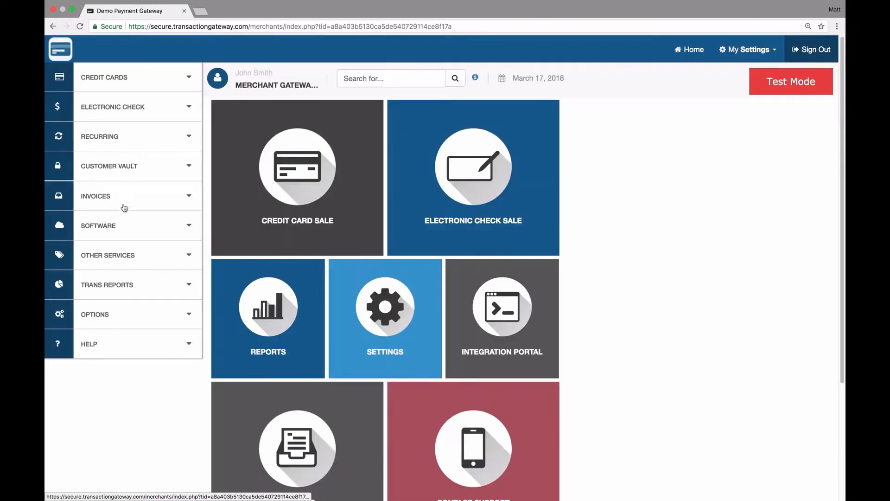
Open List Invoices and submit the search to show the 10.00 and 1.00 invoices.
{"action": "left_click", "coordinate": [121, 204]}
{"action": "scroll", "coordinate": [303, 277], "scroll_direction": "down", "scroll_amount": 3}
{"action": "left_click", "coordinate": [313, 368]}
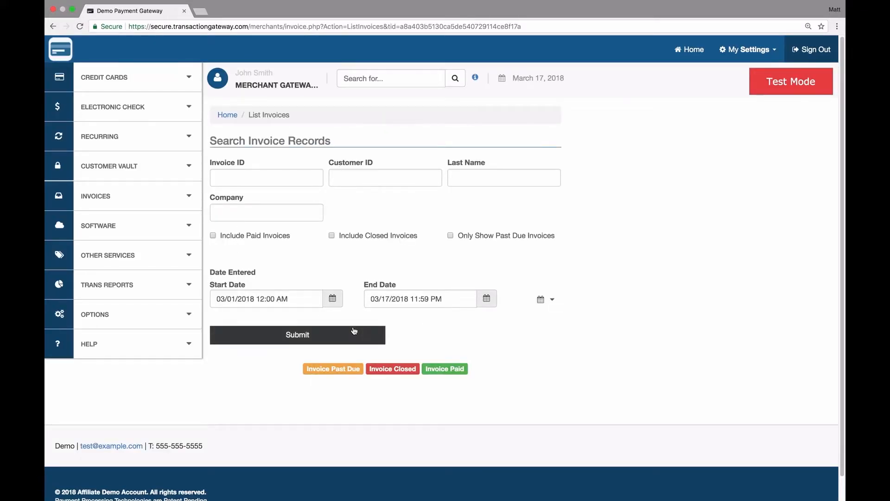
{"action": "left_click", "coordinate": [302, 336]}
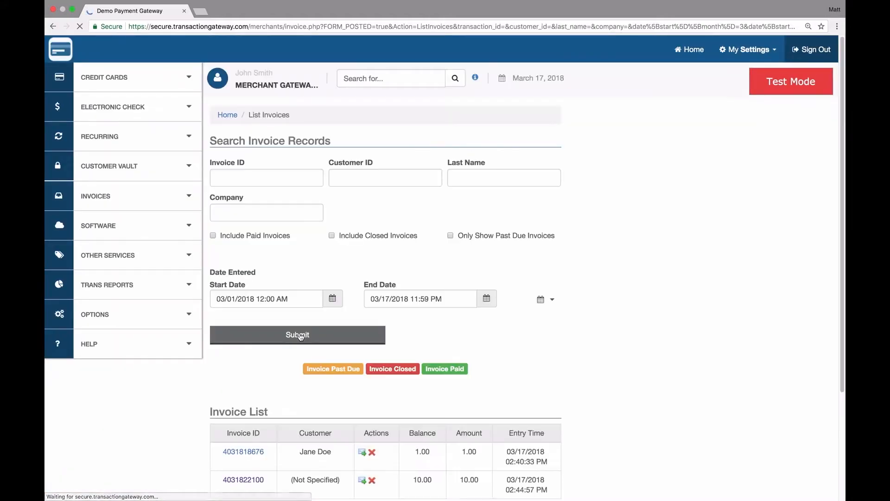
{"action": "scroll", "coordinate": [299, 336], "scroll_direction": "down", "scroll_amount": 5}
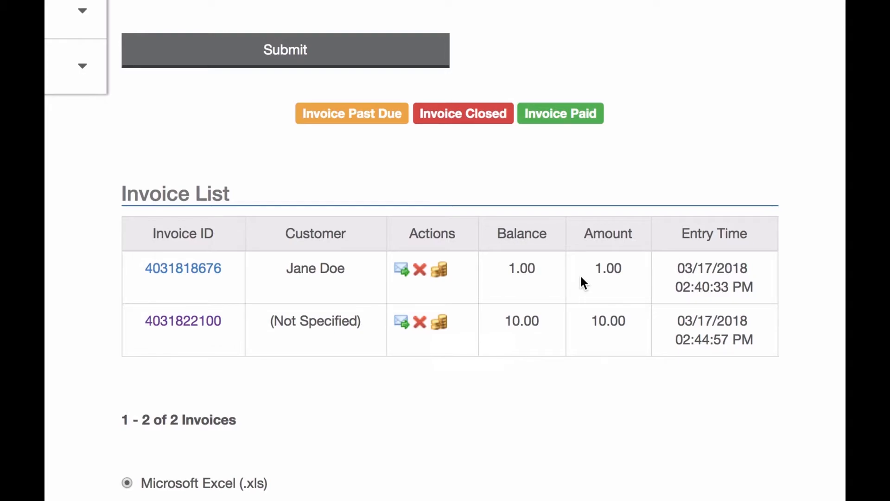
Start a Credit Card payment for the new 10.00 invoice.
{"action": "left_click", "coordinate": [440, 325]}
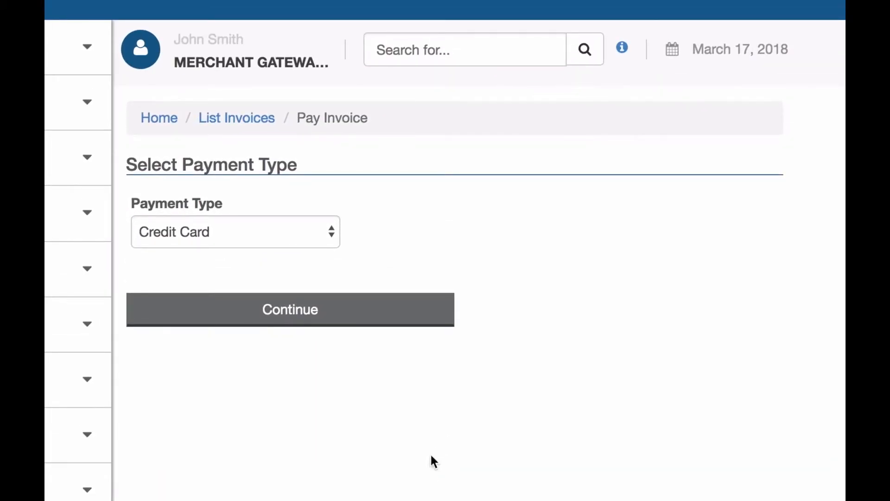
{"action": "left_click", "coordinate": [278, 225]}
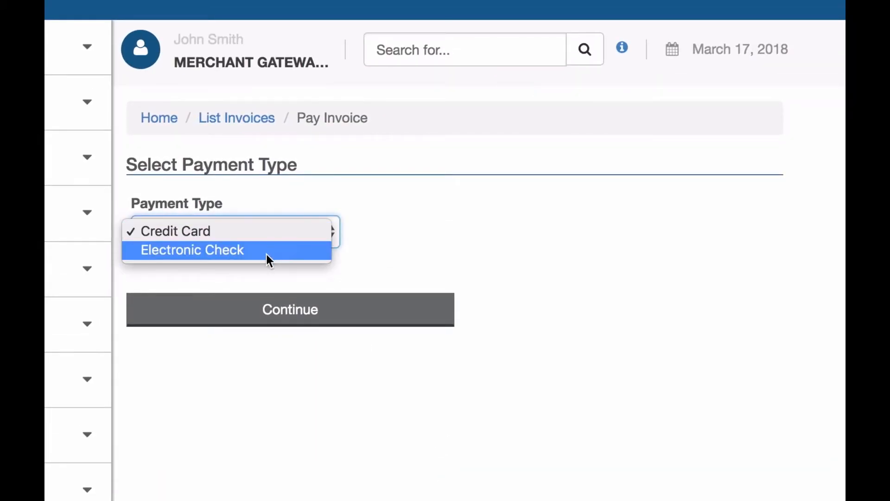
{"action": "left_click", "coordinate": [282, 231]}
{"action": "left_click", "coordinate": [295, 306]}
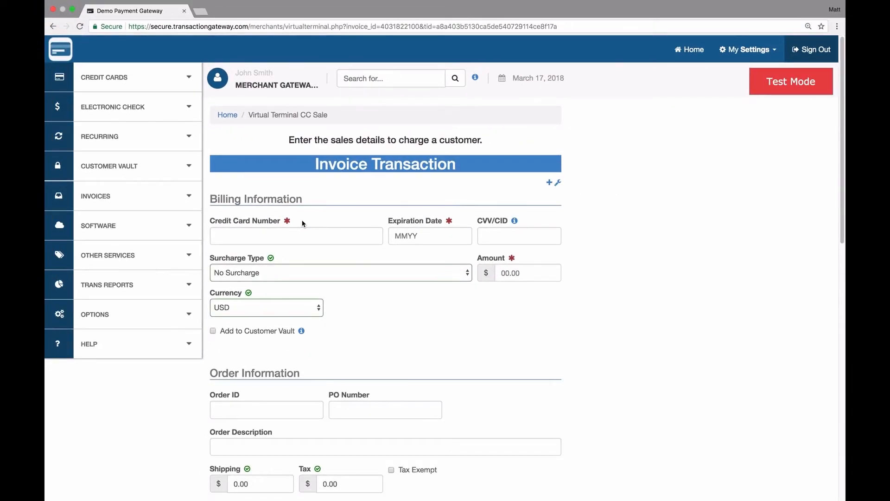
{"action": "scroll", "coordinate": [495, 346], "scroll_direction": "down", "scroll_amount": 10}
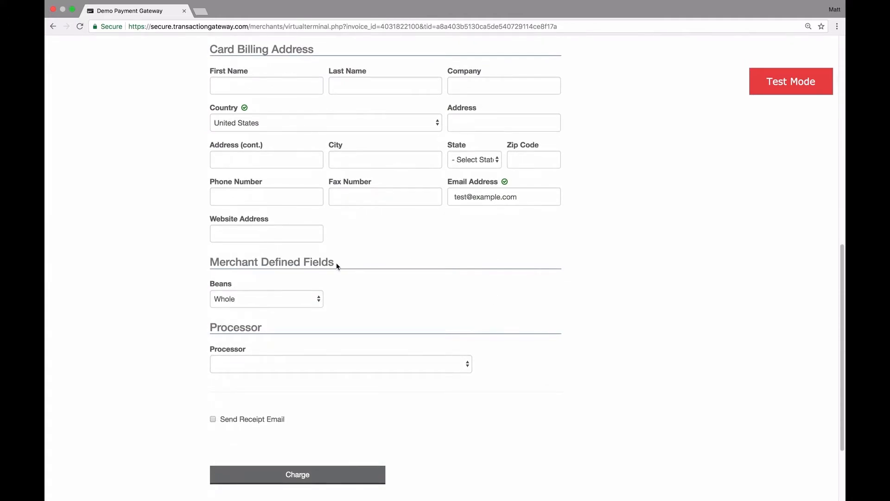
{"action": "double_click", "coordinate": [488, 198]}
{"action": "left_click", "coordinate": [472, 197]}
{"action": "scroll", "coordinate": [464, 200], "scroll_direction": "up", "scroll_amount": 10}
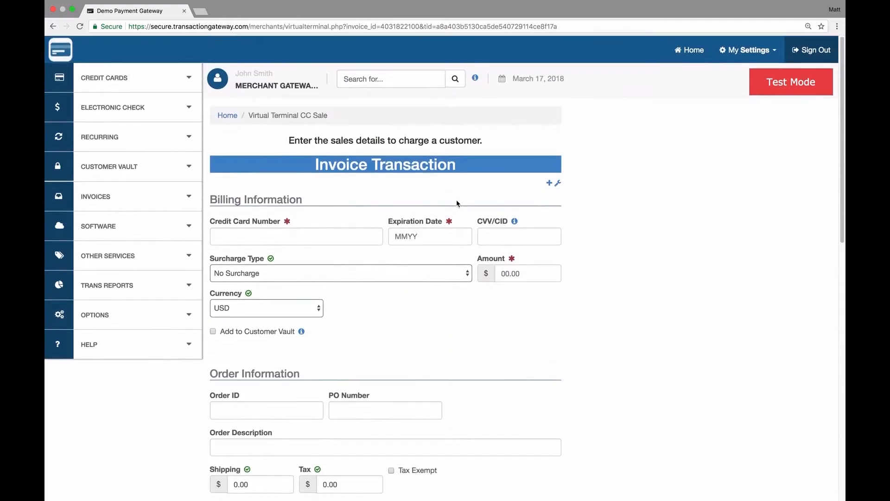
Enter the test card number, expiry date, security code and a 10.00 amount.
{"action": "left_click", "coordinate": [288, 235]}
{"action": "type", "text": "4111111111111111"}
{"action": "key", "text": "Tab"}
{"action": "type", "text": "1020"}
{"action": "key", "text": "Tab"}
{"action": "type", "text": "999"}
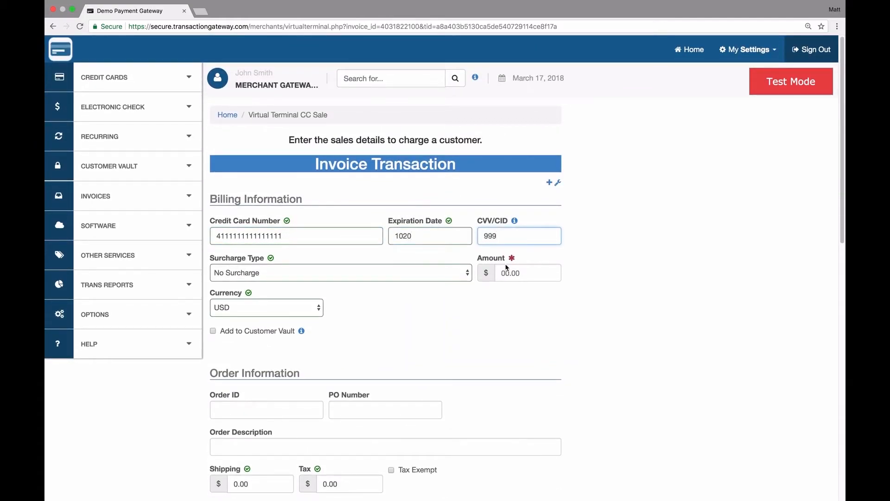
{"action": "left_click", "coordinate": [519, 272]}
{"action": "type", "text": "10.00"}
{"action": "left_click", "coordinate": [510, 323]}
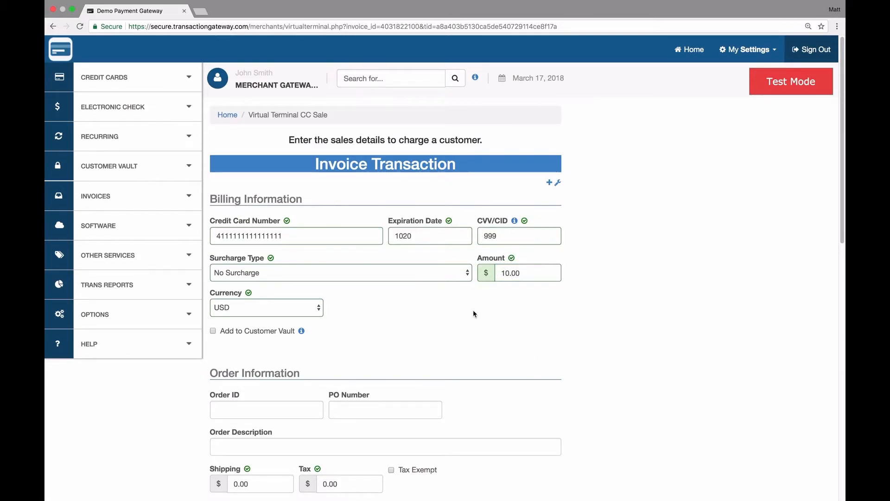
{"action": "scroll", "coordinate": [473, 312], "scroll_direction": "down", "scroll_amount": 15}
Charge the card 10.00 and view the Transaction Successful receipt.
{"action": "left_click", "coordinate": [339, 372]}
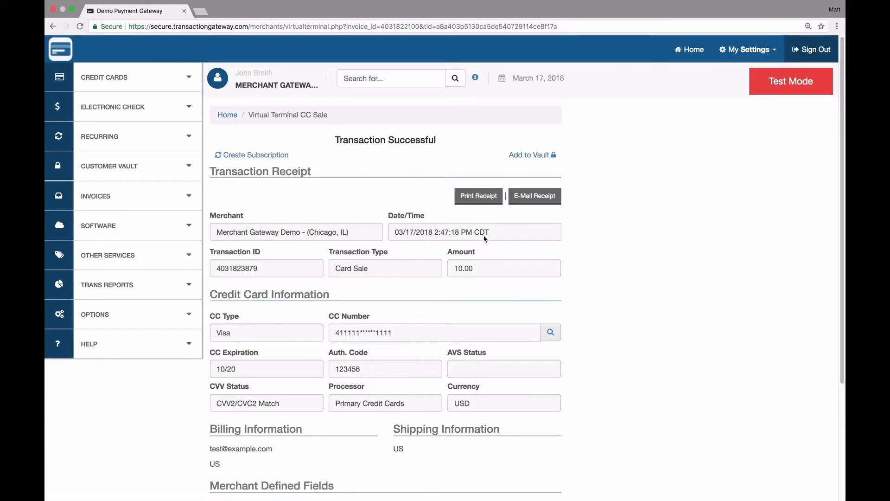
{"action": "scroll", "coordinate": [377, 357], "scroll_direction": "down", "scroll_amount": 3}
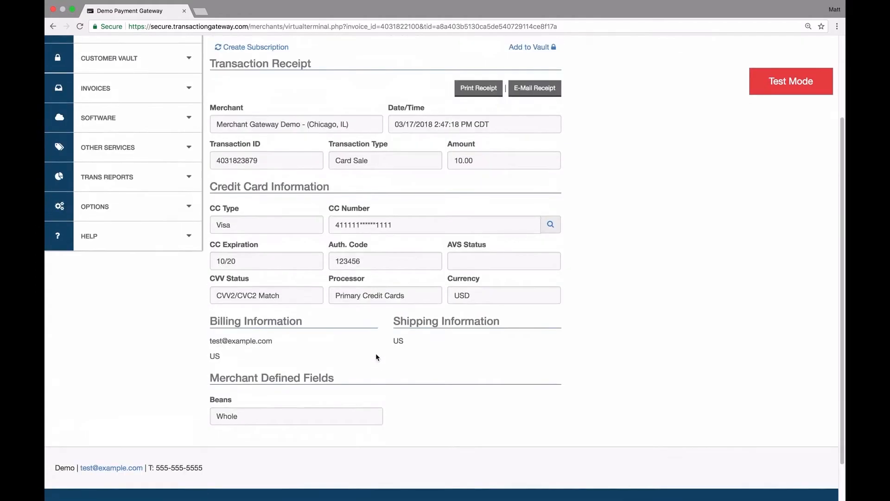
{"action": "scroll", "coordinate": [377, 356], "scroll_direction": "up", "scroll_amount": 3}
Go to INVOICES > List Invoices and submit the search.
{"action": "left_click", "coordinate": [135, 204]}
{"action": "left_click", "coordinate": [107, 242]}
{"action": "left_click", "coordinate": [300, 335]}
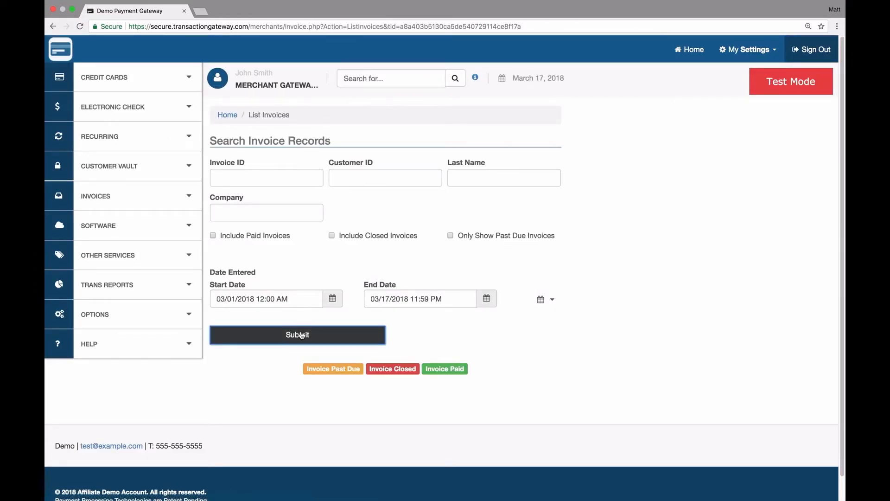
Rerun the search with paid invoices included, showing the 10.00 invoice at 0.00 balance.
{"action": "scroll", "coordinate": [546, 403], "scroll_direction": "down", "scroll_amount": 3}
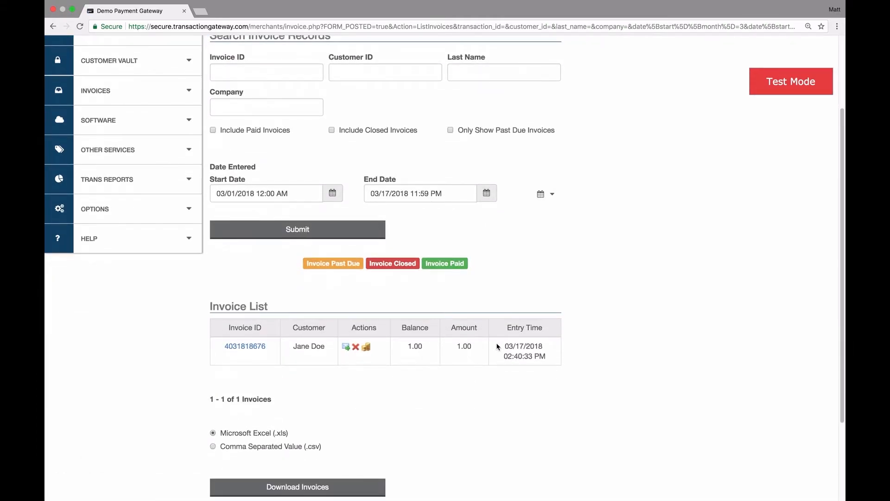
{"action": "scroll", "coordinate": [498, 346], "scroll_direction": "up", "scroll_amount": 3}
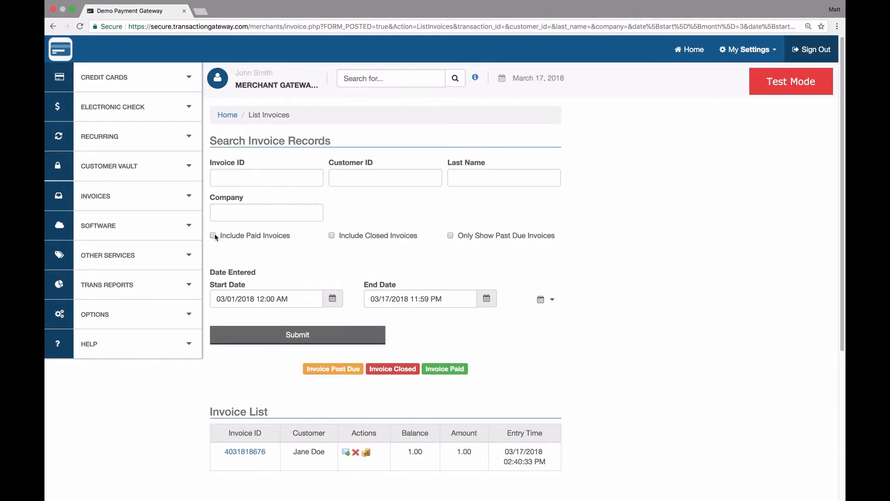
{"action": "left_click", "coordinate": [293, 340]}
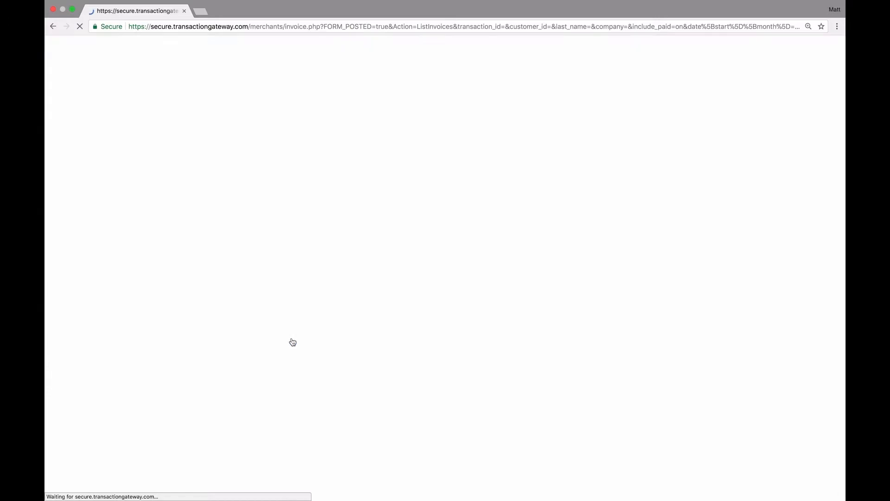
{"action": "scroll", "coordinate": [292, 342], "scroll_direction": "down", "scroll_amount": 3}
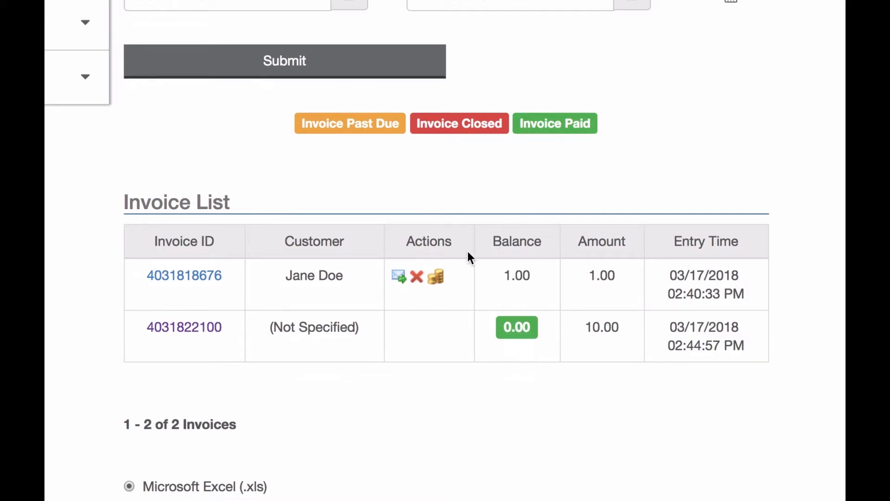
Close the older 1.00 invoice and return to the invoice search page.
{"action": "left_click", "coordinate": [417, 276]}
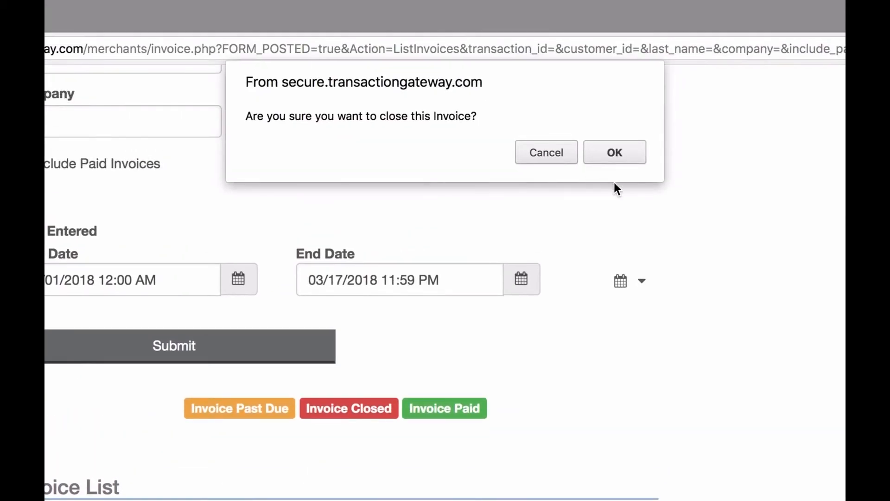
{"action": "left_click", "coordinate": [616, 155]}
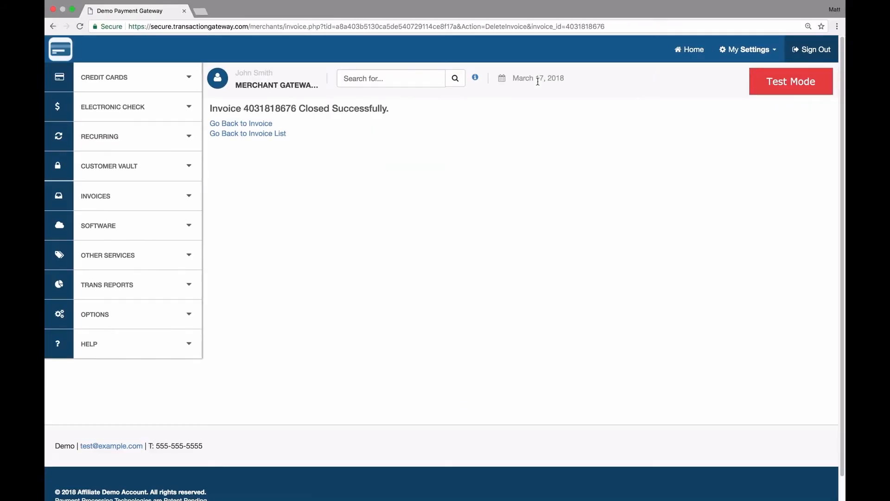
{"action": "left_click", "coordinate": [258, 134]}
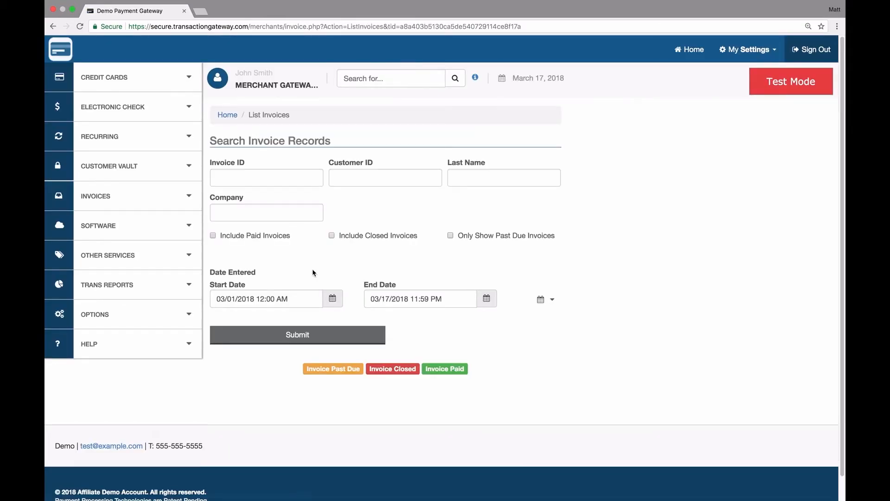
Search invoices with paid and closed invoices included, listing both invoices.
{"action": "left_click", "coordinate": [350, 237]}
{"action": "left_click", "coordinate": [301, 334]}
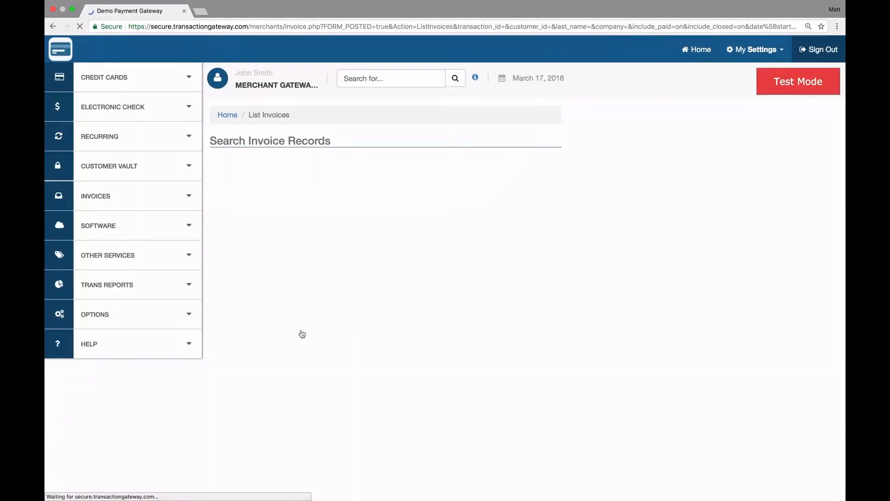
{"action": "scroll", "coordinate": [302, 334], "scroll_direction": "down", "scroll_amount": 4}
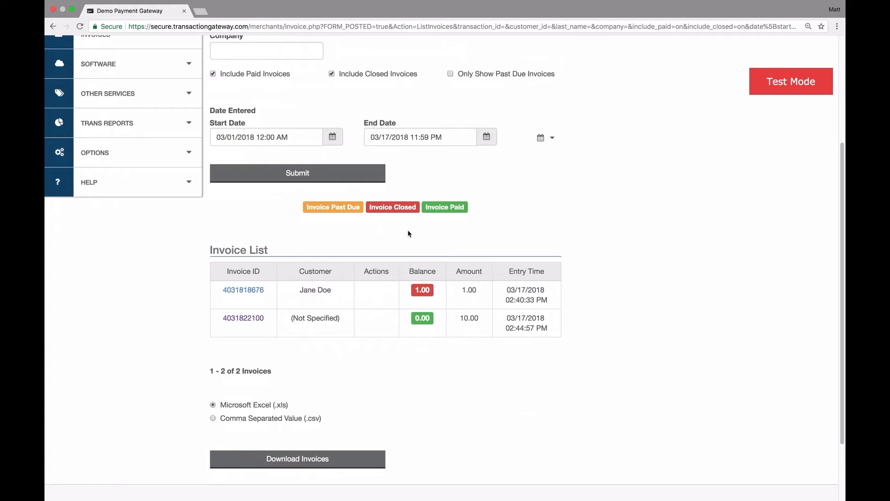
{"action": "scroll", "coordinate": [439, 286], "scroll_direction": "up", "scroll_amount": 5}
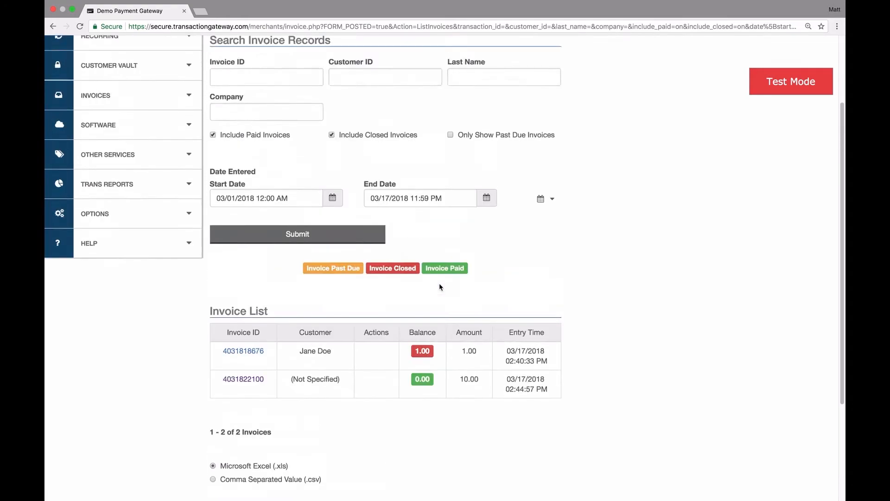